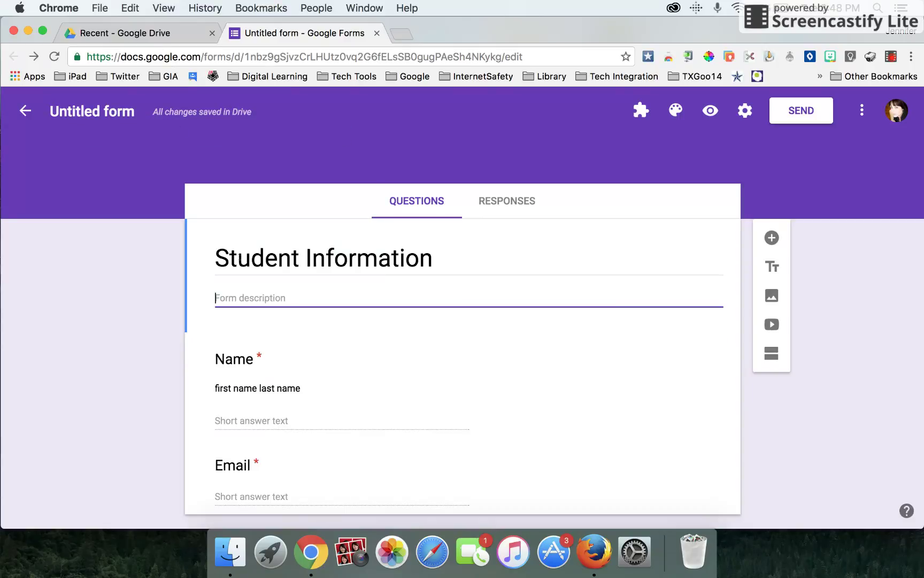
Title the form 'Student Information' and preview it in a new tab.
{"action": "left_click", "coordinate": [115, 112]}
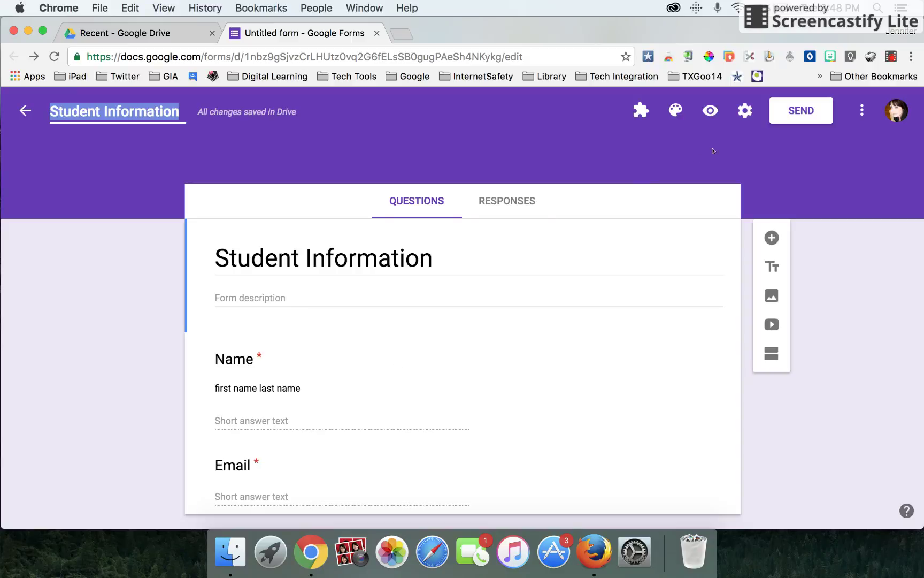
{"action": "left_click", "coordinate": [710, 111]}
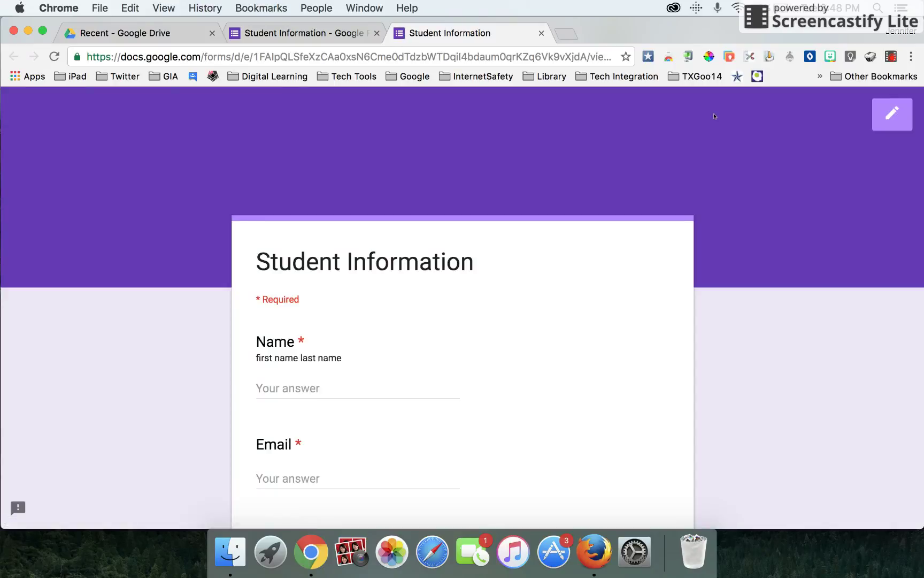
{"action": "left_click", "coordinate": [688, 57]}
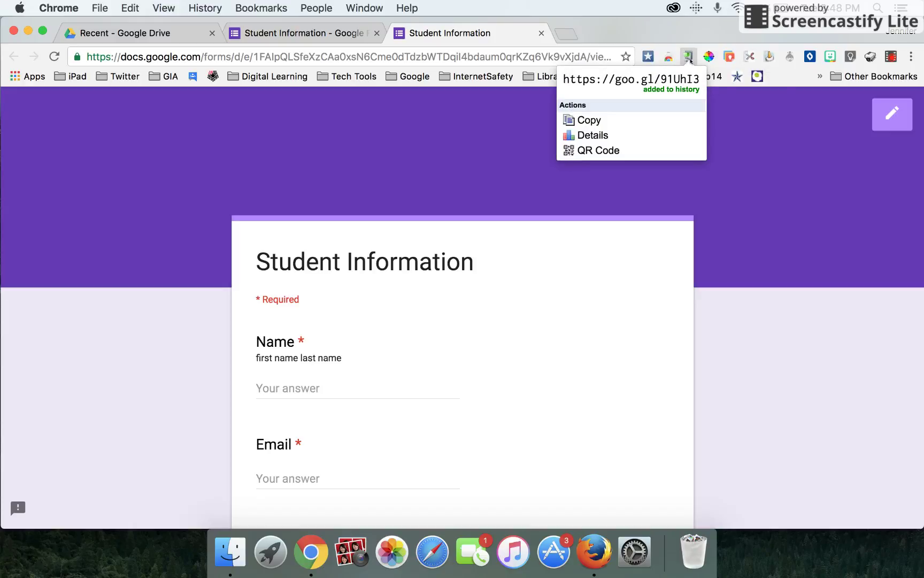
{"action": "left_click", "coordinate": [611, 150]}
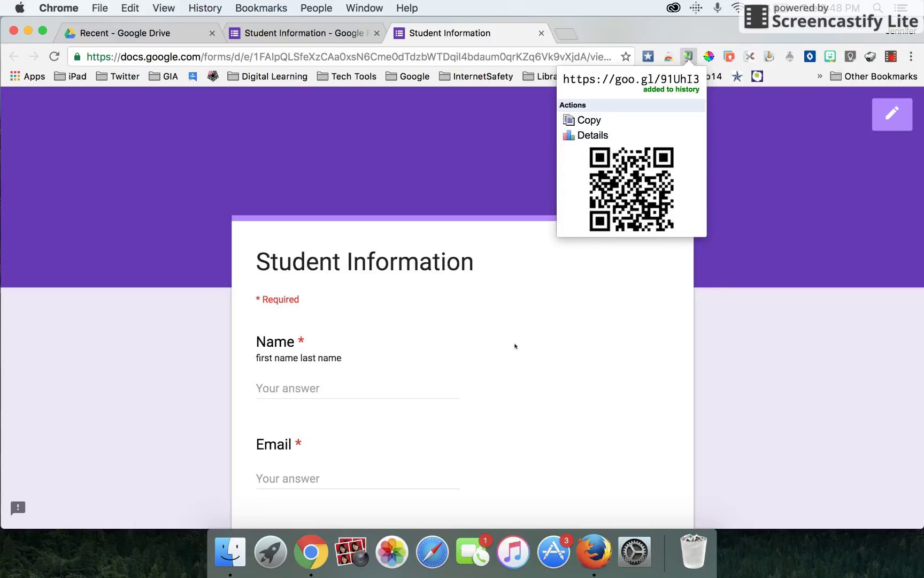
{"action": "scroll", "coordinate": [515, 346], "scroll_direction": "down", "scroll_amount": 2}
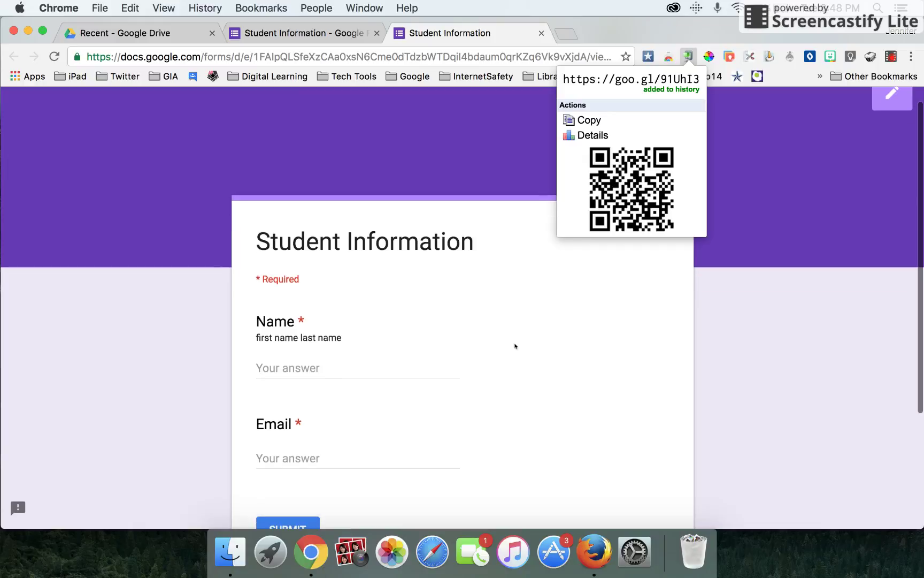
{"action": "left_click", "coordinate": [311, 378]}
Submit a first test response with a student's name and school e-mail.
{"action": "left_click", "coordinate": [312, 368]}
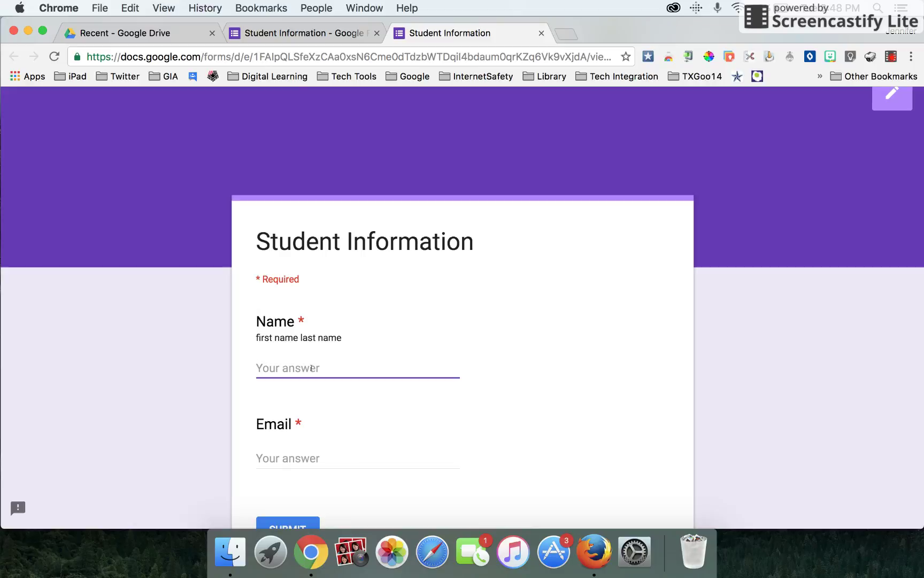
{"action": "key", "text": "Tab"}
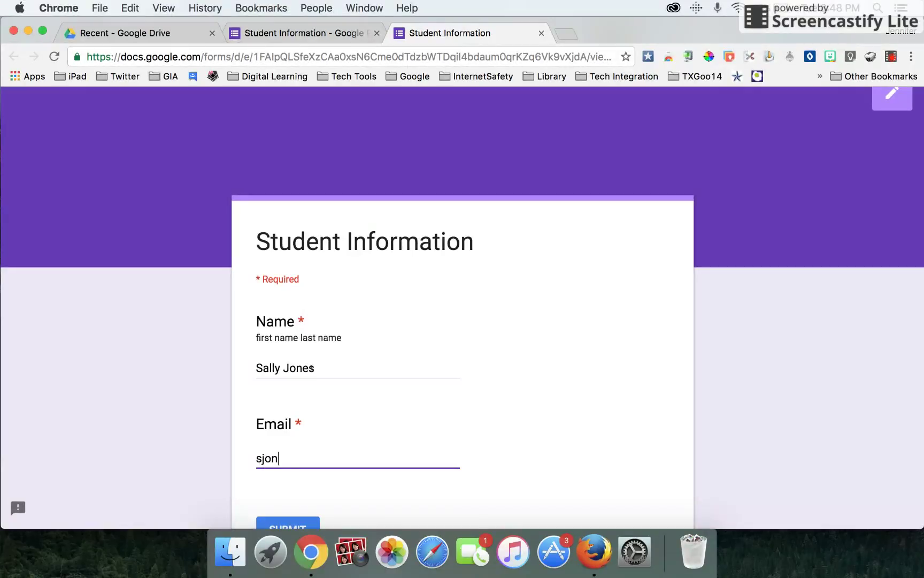
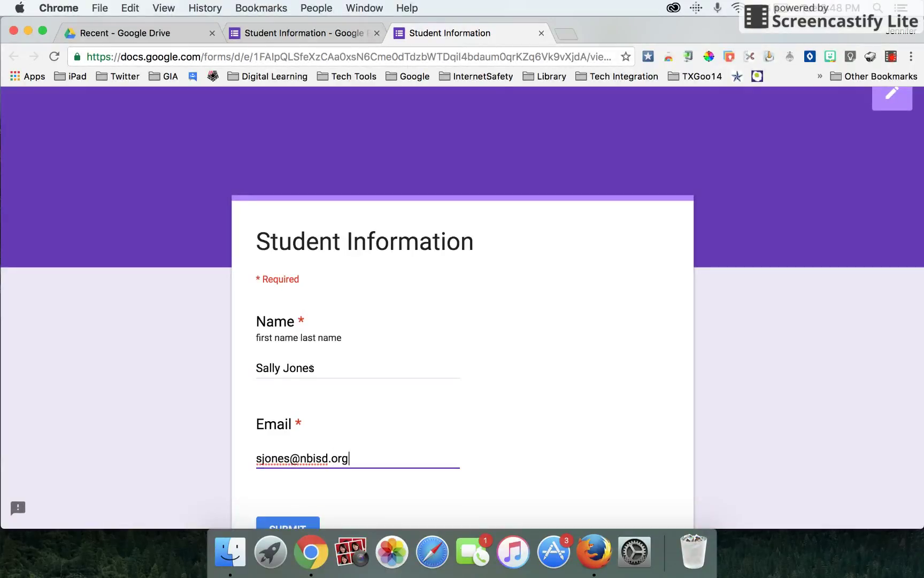
{"action": "scroll", "coordinate": [311, 368], "scroll_direction": "down", "scroll_amount": 2}
{"action": "left_click", "coordinate": [279, 444]}
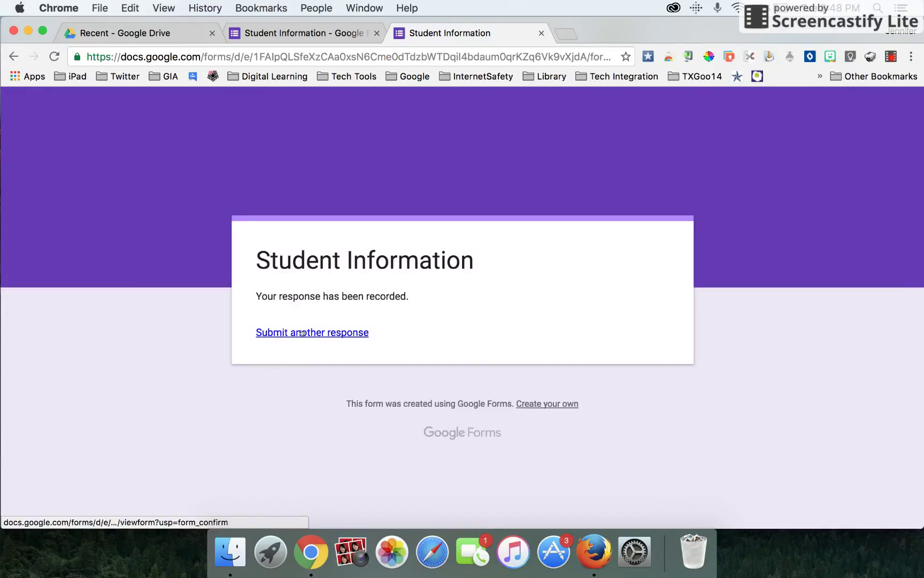
Submit a second test response with another student's name and e-mail, leaving a blank form.
{"action": "left_click", "coordinate": [302, 332]}
{"action": "left_click", "coordinate": [286, 395]}
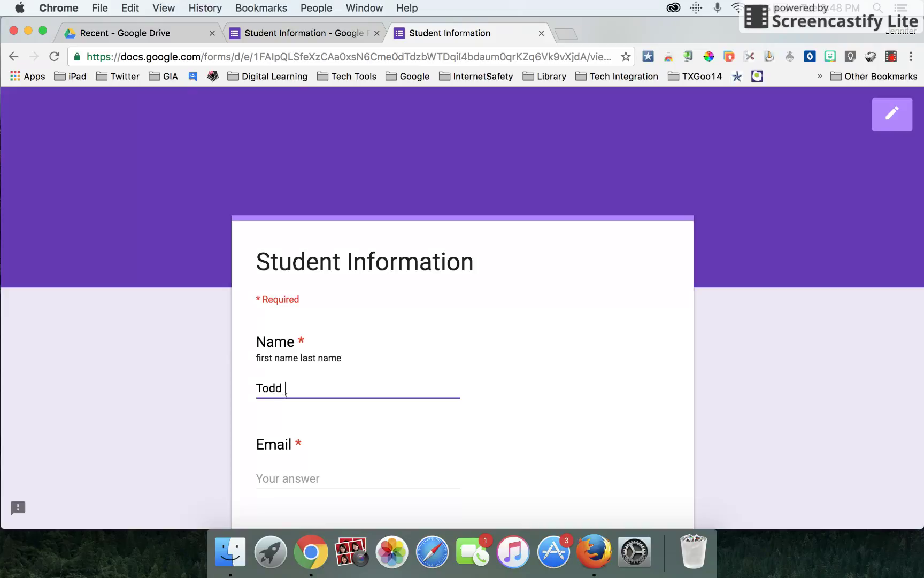
{"action": "key", "text": "Tab"}
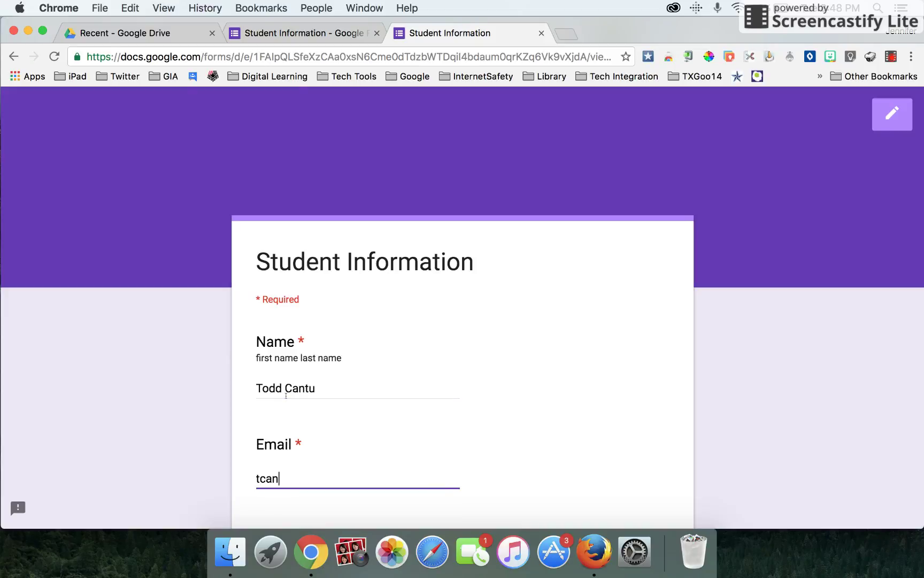
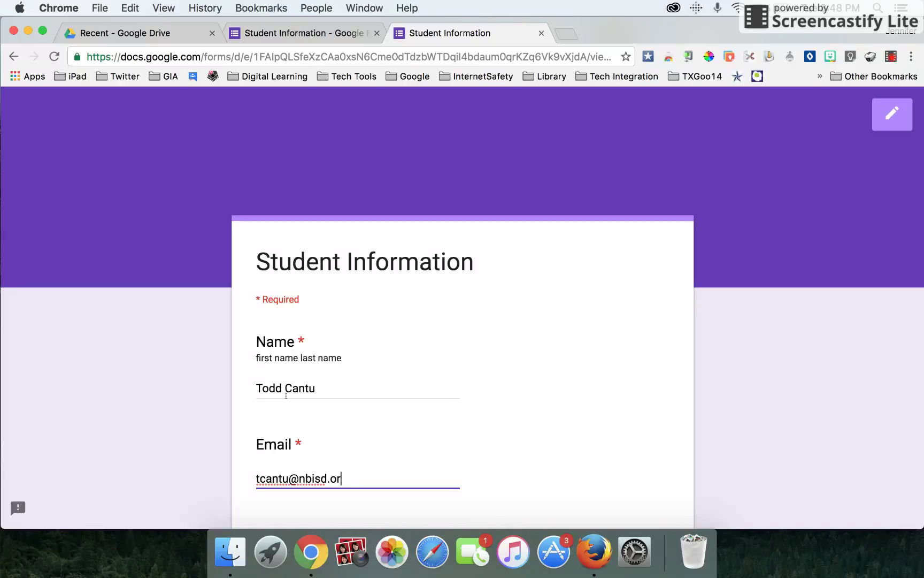
{"action": "scroll", "coordinate": [286, 396], "scroll_direction": "down", "scroll_amount": 2}
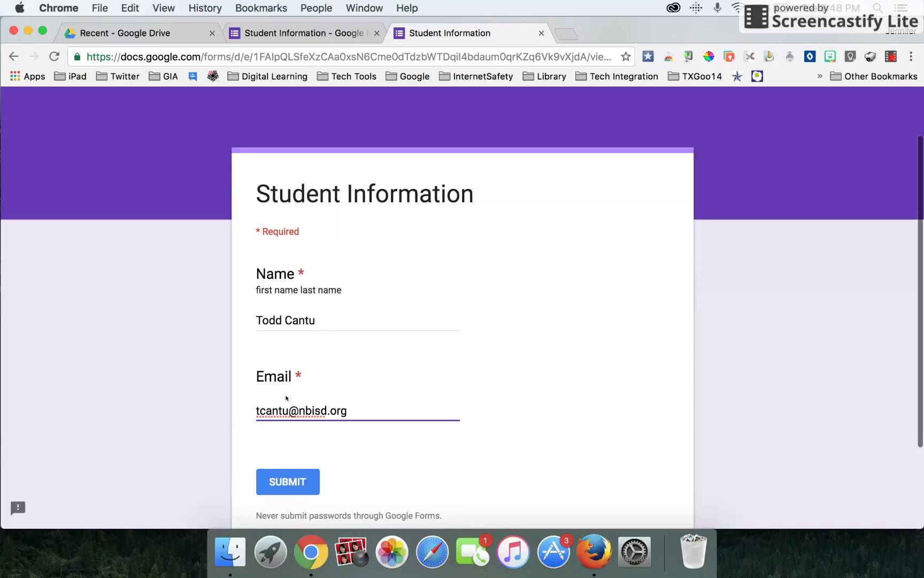
{"action": "left_click", "coordinate": [273, 484]}
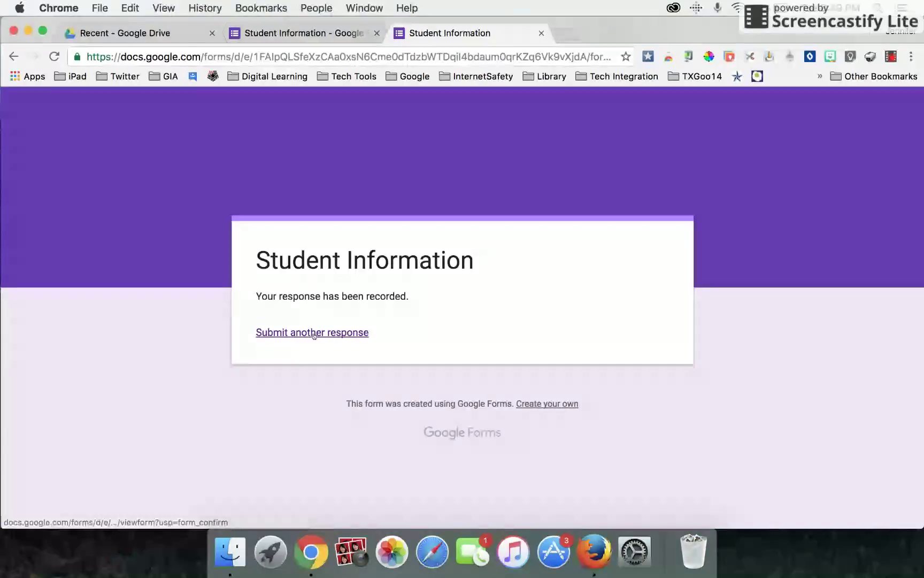
{"action": "left_click", "coordinate": [314, 332]}
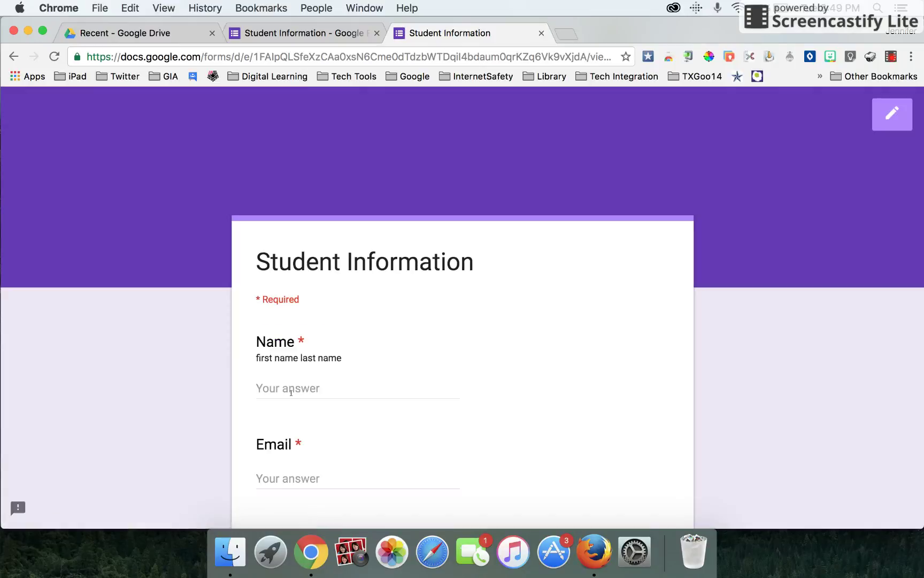
Submit a third student's name and school e-mail, then go back to the form editor.
{"action": "left_click", "coordinate": [290, 390]}
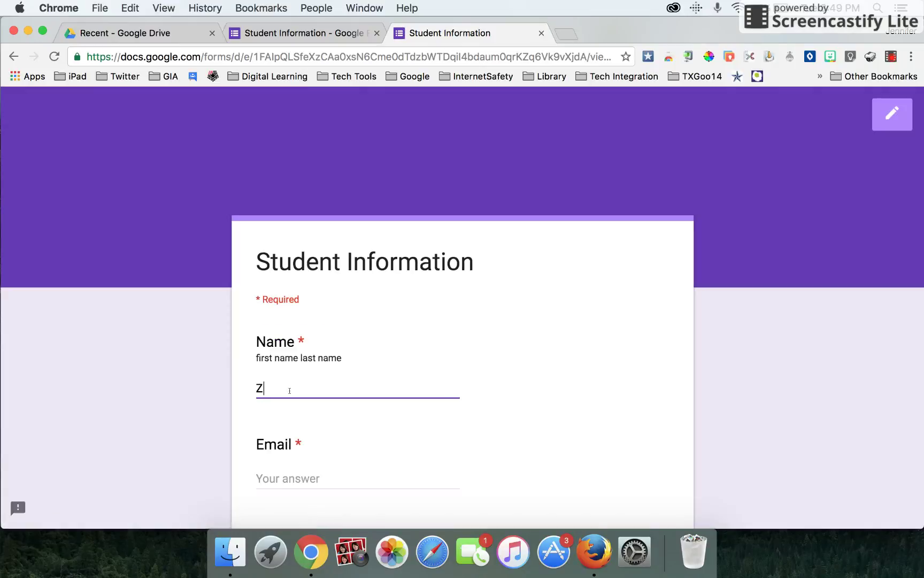
{"action": "key", "text": "Tab"}
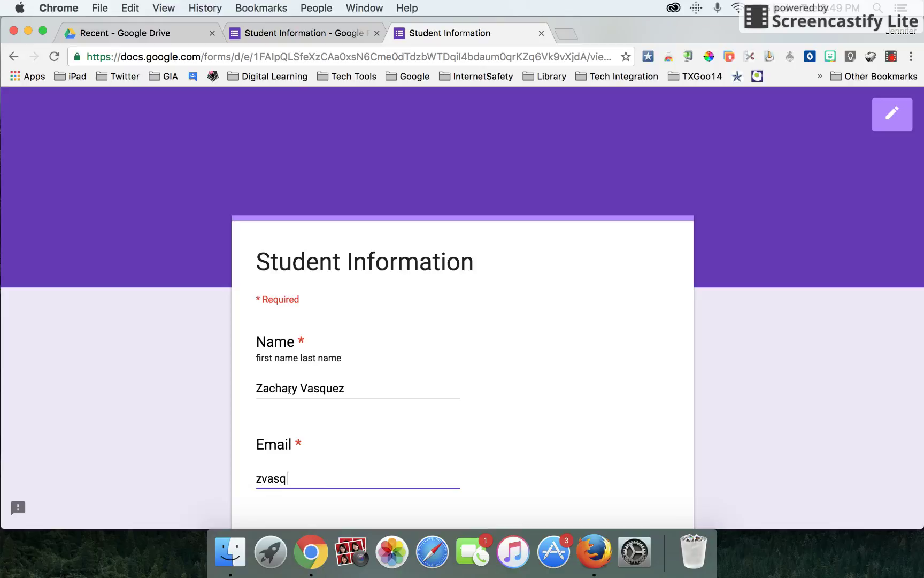
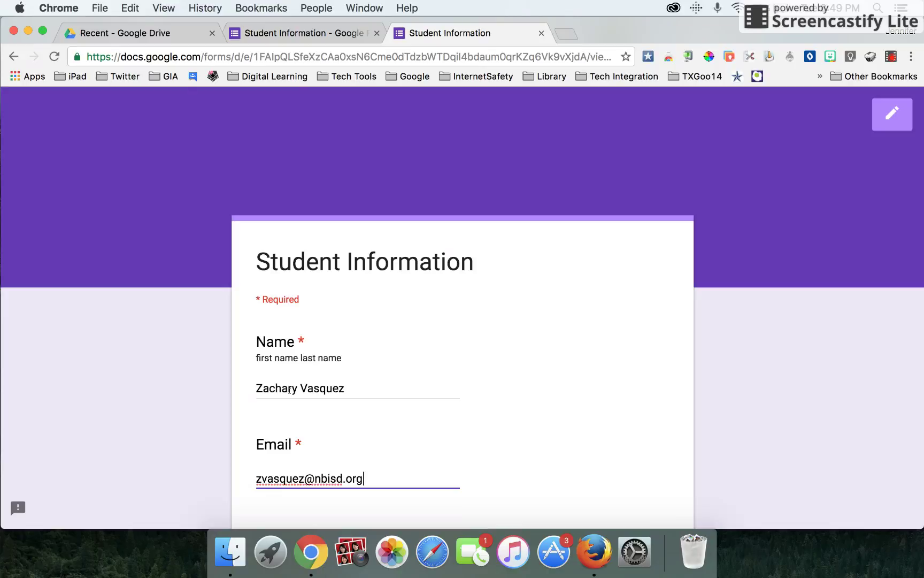
{"action": "scroll", "coordinate": [289, 390], "scroll_direction": "down", "scroll_amount": 2}
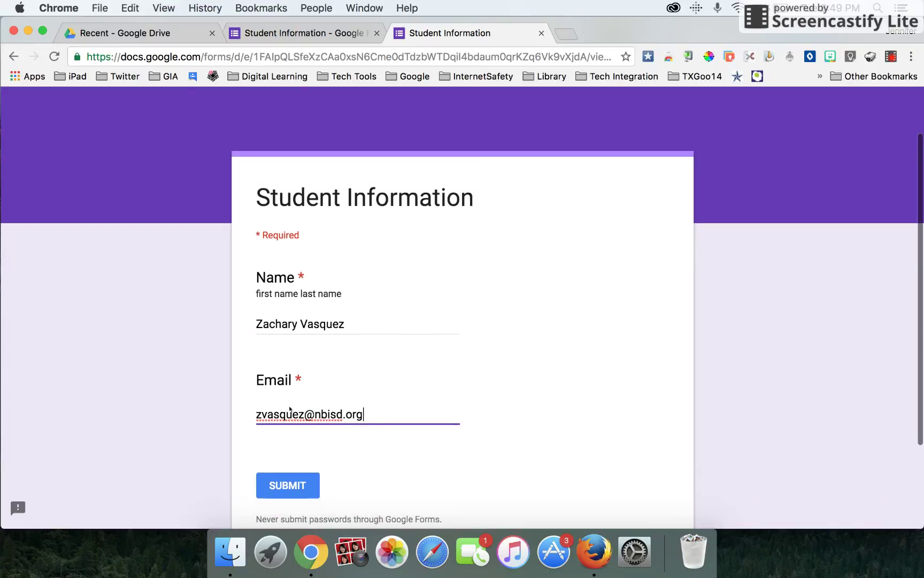
{"action": "left_click", "coordinate": [280, 483]}
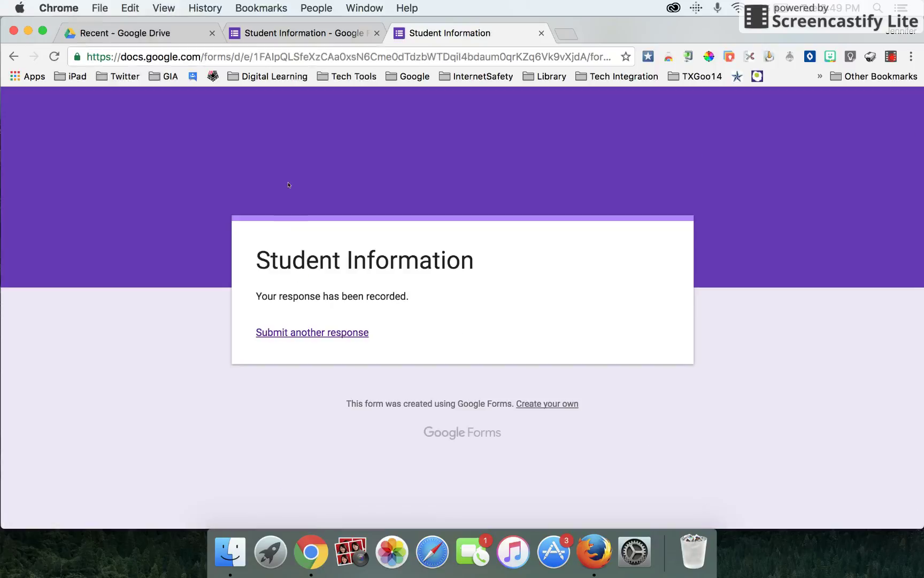
{"action": "left_click", "coordinate": [304, 33]}
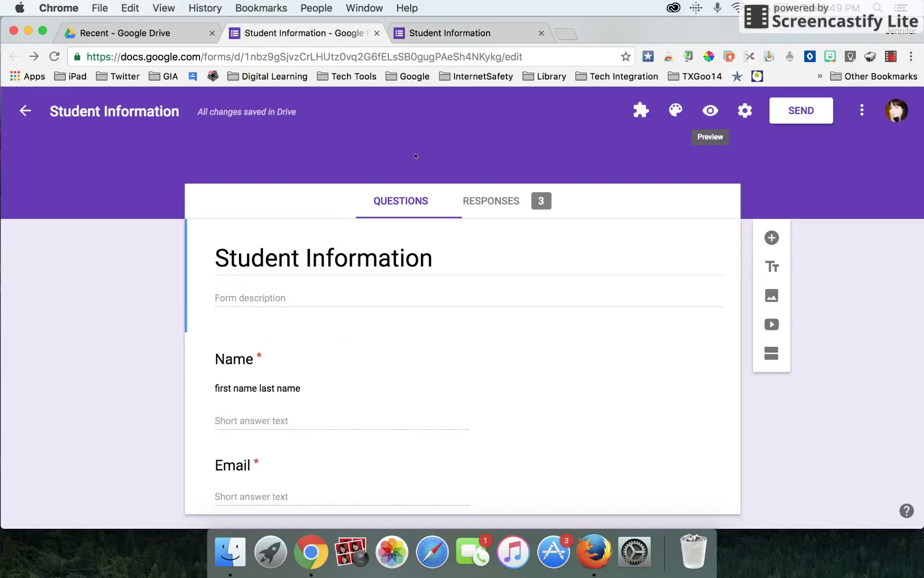
Look over the three responses and open the spreadsheet response-destination dialog.
{"action": "left_click", "coordinate": [503, 202]}
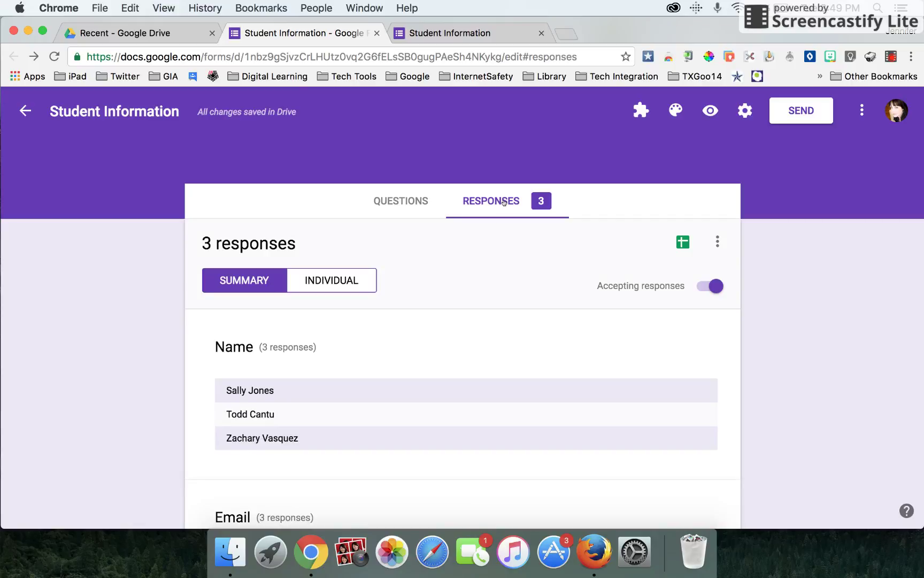
{"action": "scroll", "coordinate": [449, 435], "scroll_direction": "down", "scroll_amount": 5}
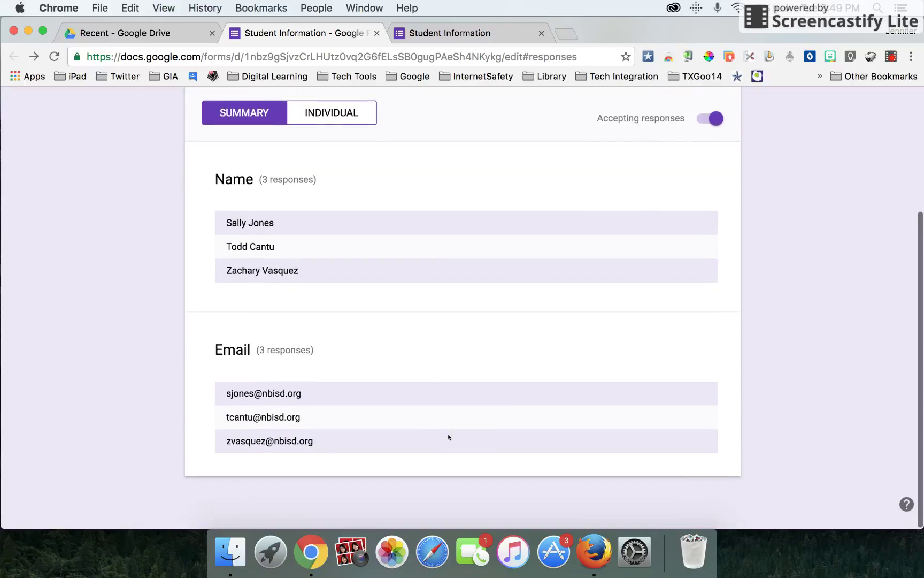
{"action": "scroll", "coordinate": [448, 437], "scroll_direction": "up", "scroll_amount": 5}
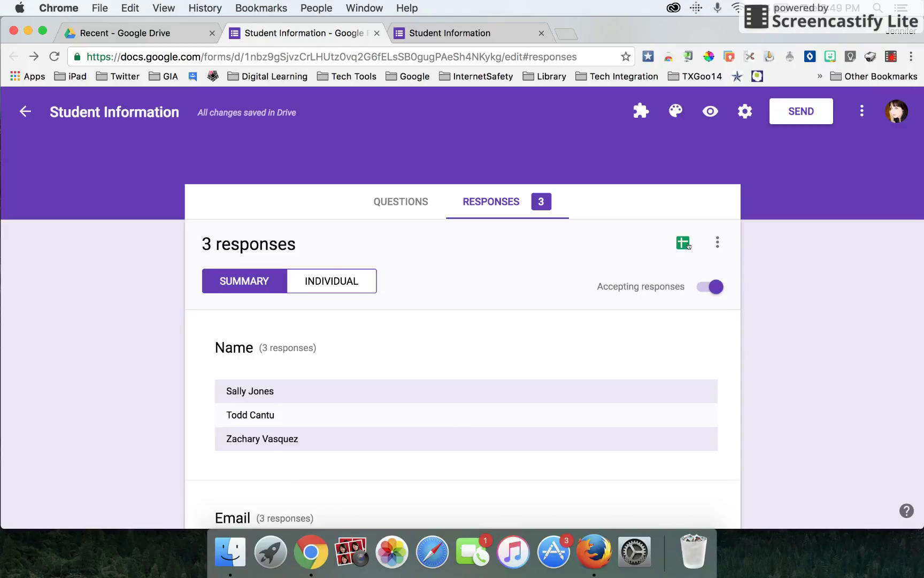
{"action": "left_click", "coordinate": [687, 246]}
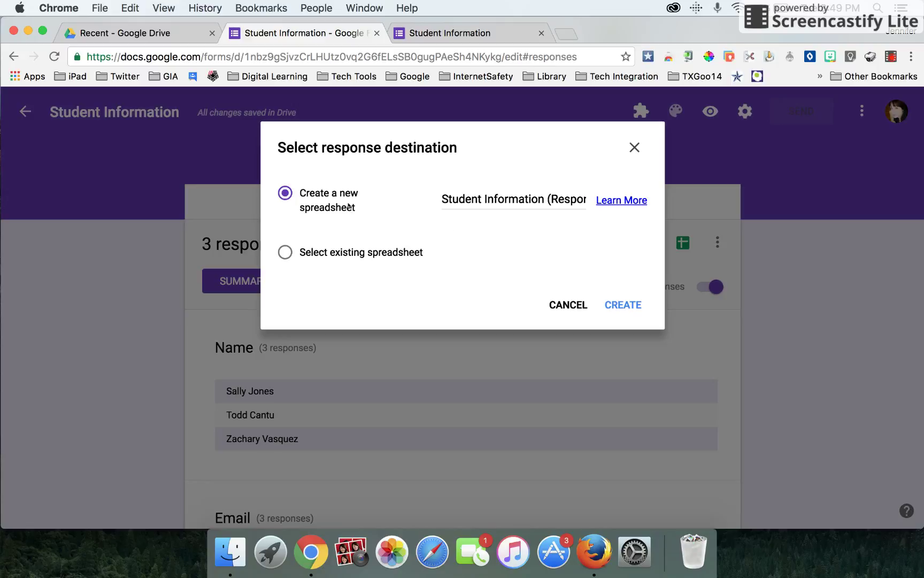
Create a new Student Information (Responses) spreadsheet as the response destination.
{"action": "left_click", "coordinate": [625, 303]}
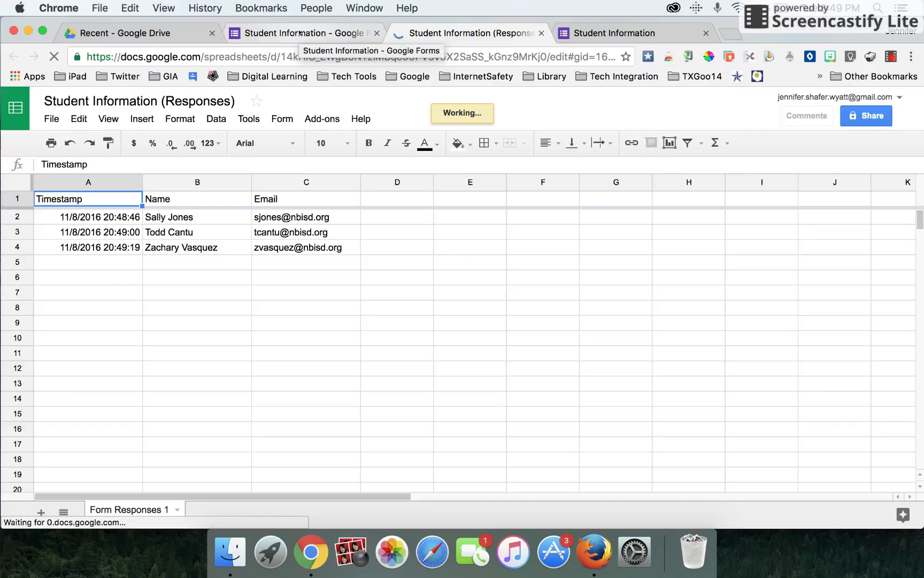
In Drive's recent files, make a copy of the Student Information form.
{"action": "left_click", "coordinate": [165, 35]}
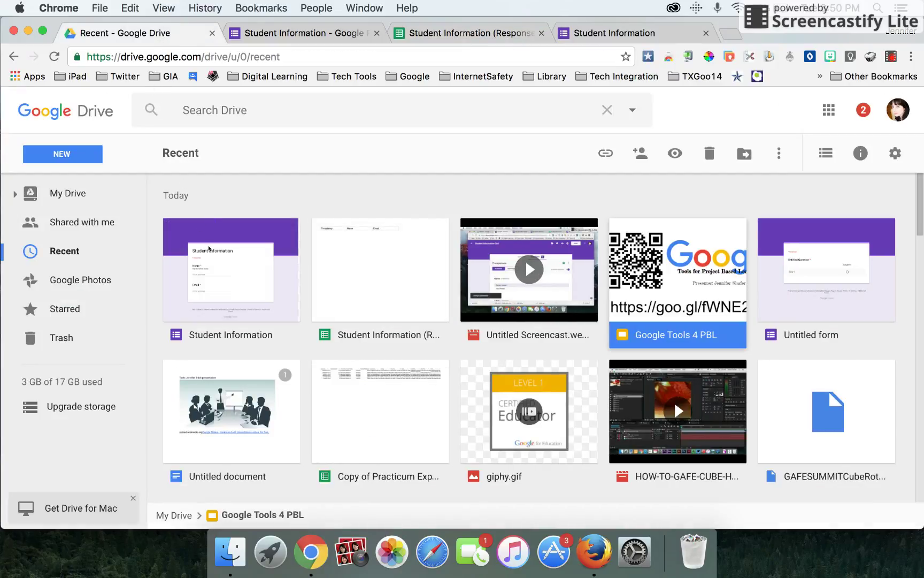
{"action": "right_click", "coordinate": [209, 248]}
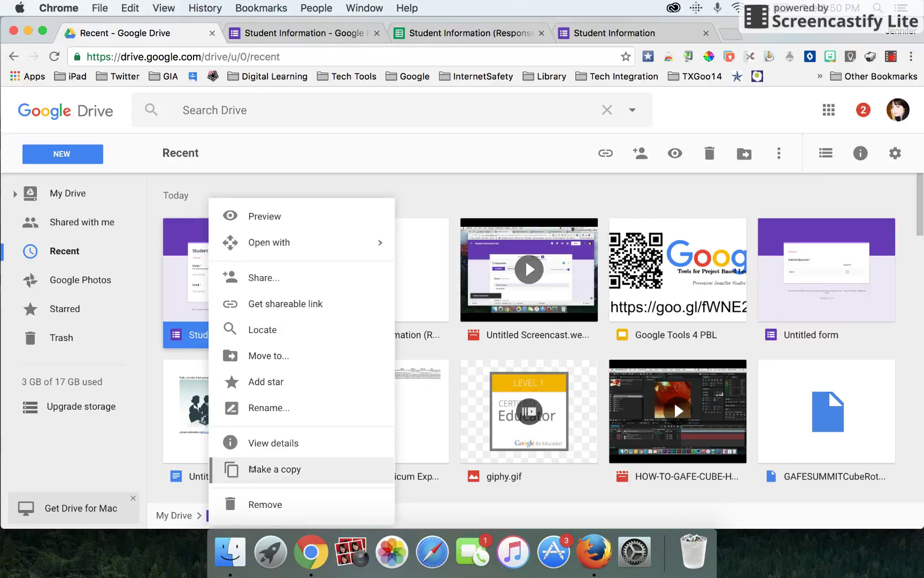
{"action": "left_click", "coordinate": [252, 469]}
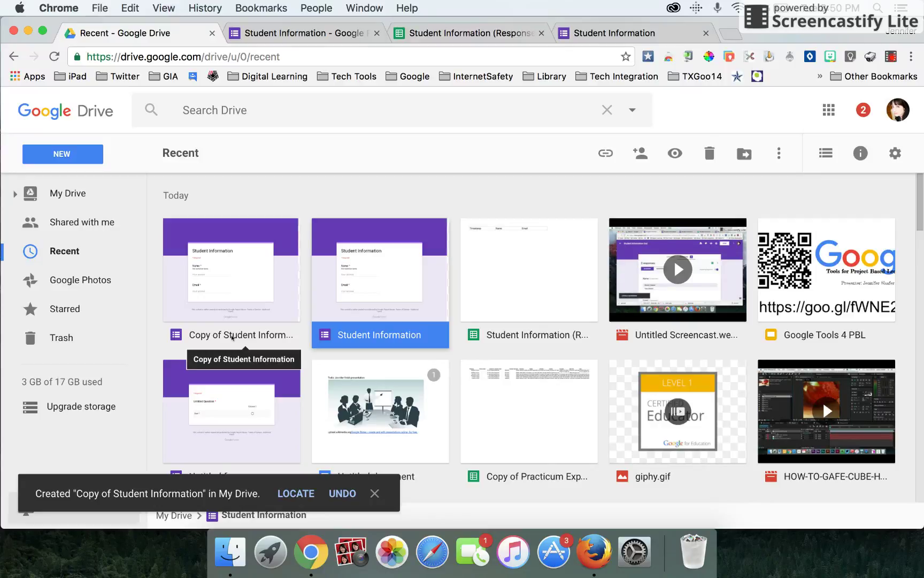
Rename the copied form to '2nd period _ Student info'.
{"action": "right_click", "coordinate": [232, 337]}
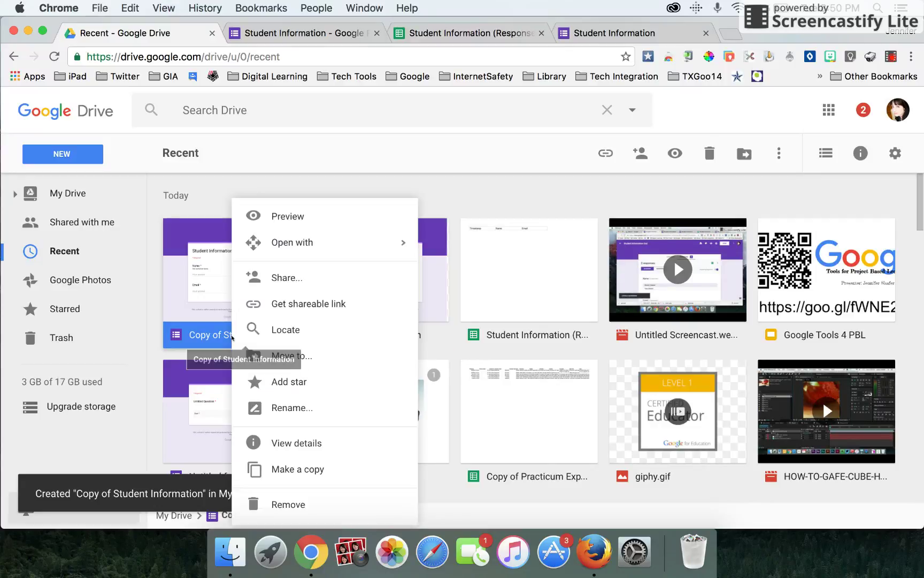
{"action": "left_click", "coordinate": [273, 408]}
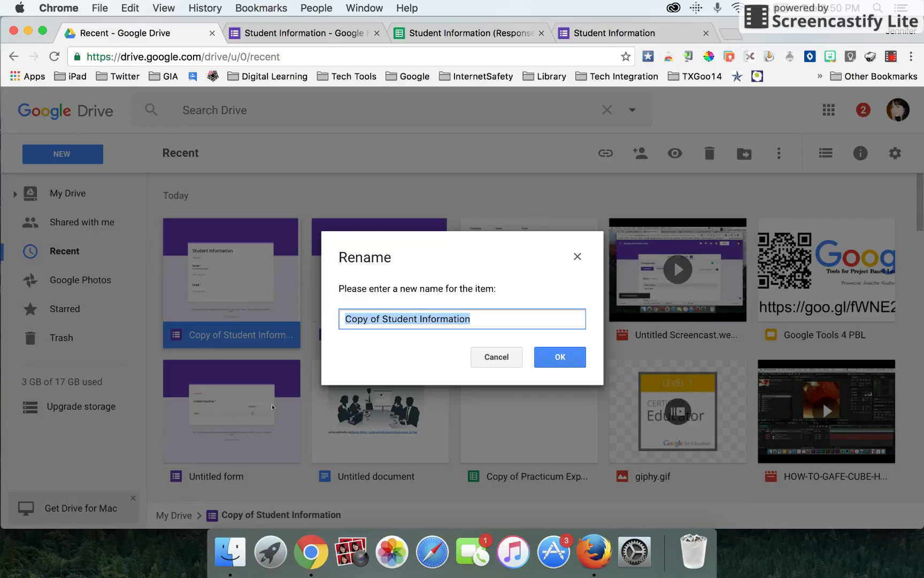
{"action": "type", "text": "2nd "}
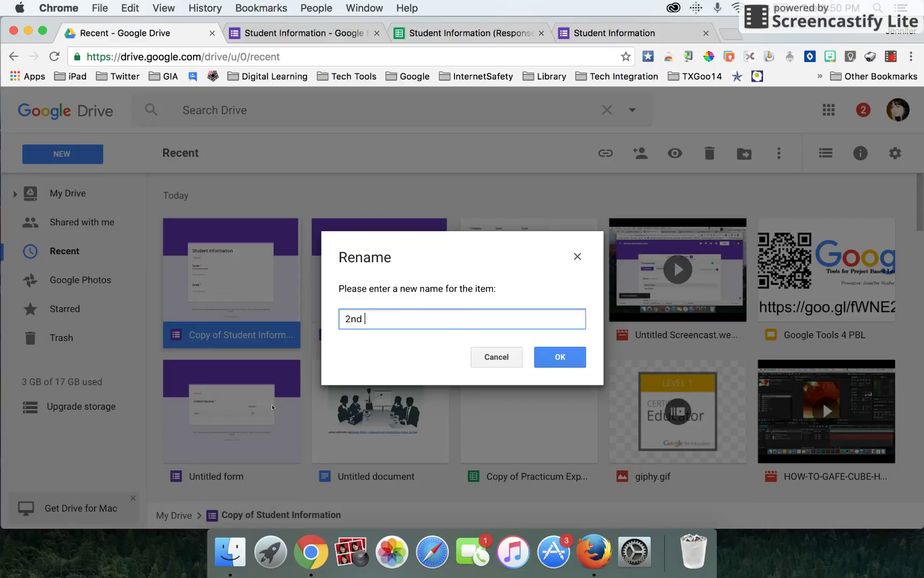
{"action": "type", "text": "period _ Student info"}
{"action": "left_click", "coordinate": [562, 366]}
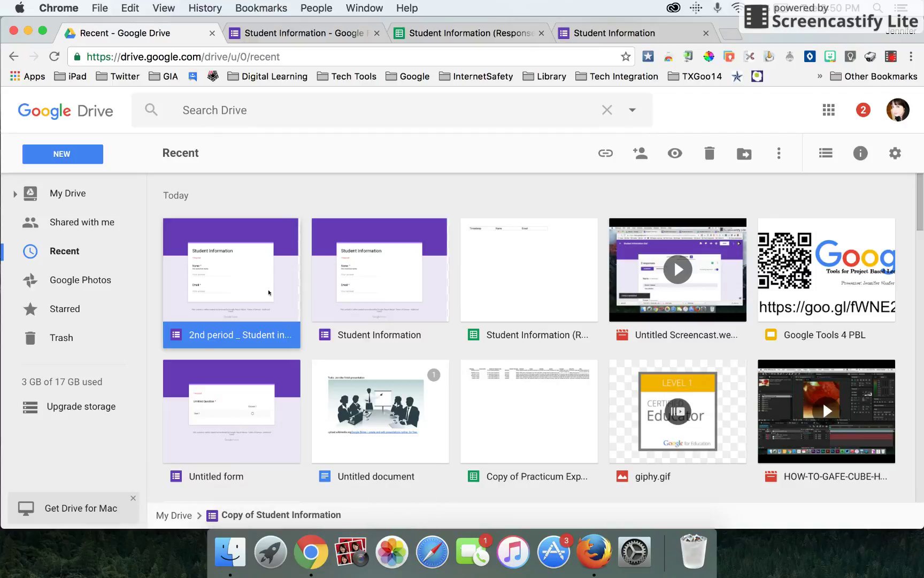
Preview the 2nd period form and submit a student's name and school e-mail.
{"action": "double_click", "coordinate": [269, 292]}
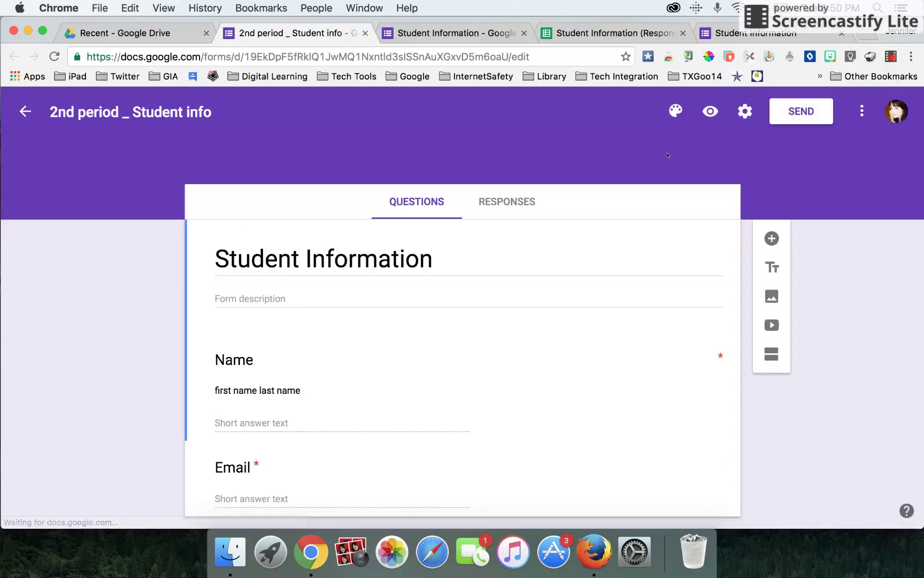
{"action": "left_click", "coordinate": [710, 111]}
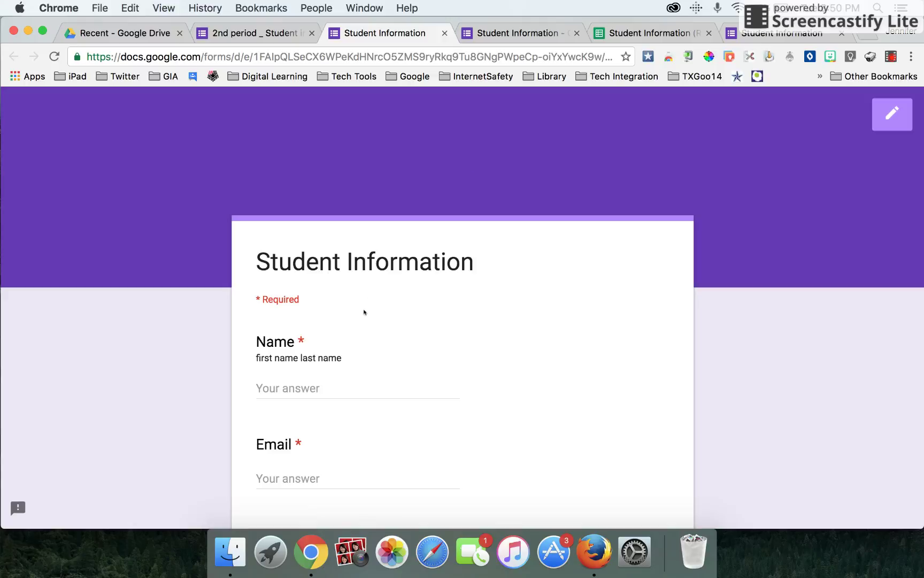
{"action": "left_click", "coordinate": [319, 388]}
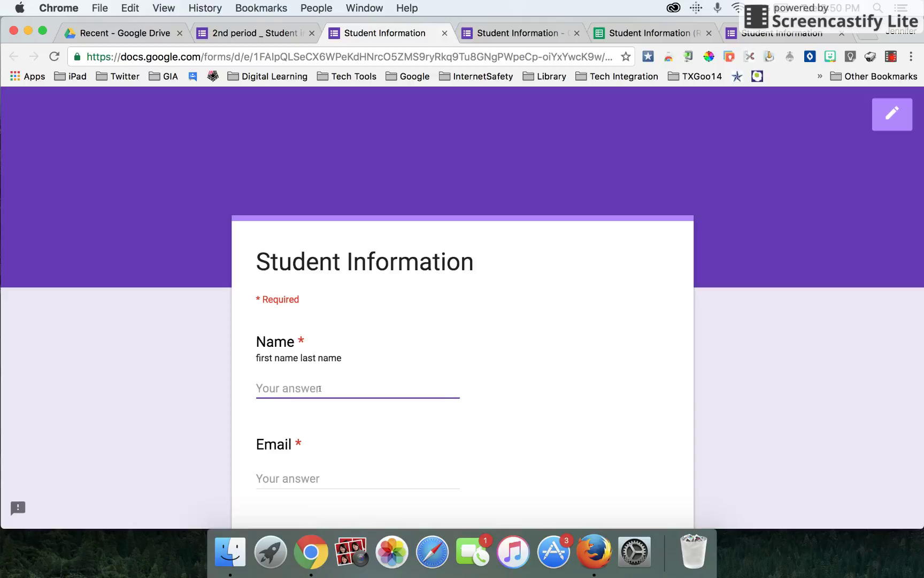
{"action": "key", "text": "Tab"}
{"action": "scroll", "coordinate": [320, 388], "scroll_direction": "down", "scroll_amount": 3}
{"action": "left_click", "coordinate": [286, 456]}
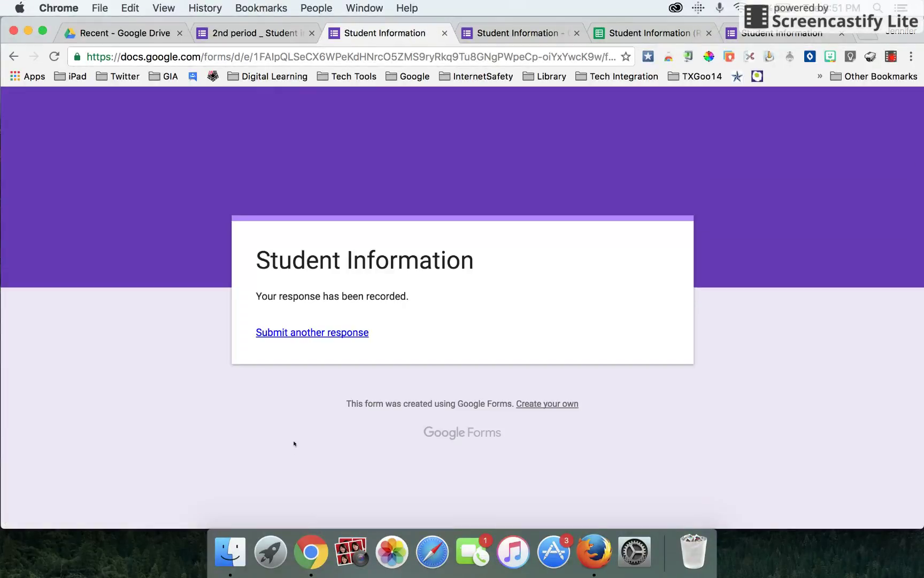
Submit a second student response, then return to the 2nd period form editor.
{"action": "left_click", "coordinate": [298, 333]}
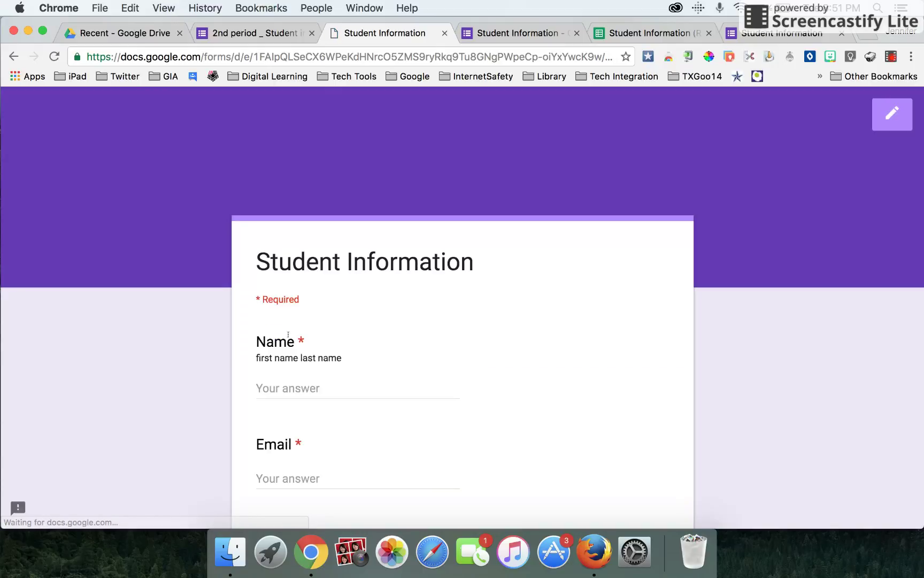
{"action": "left_click", "coordinate": [277, 386]}
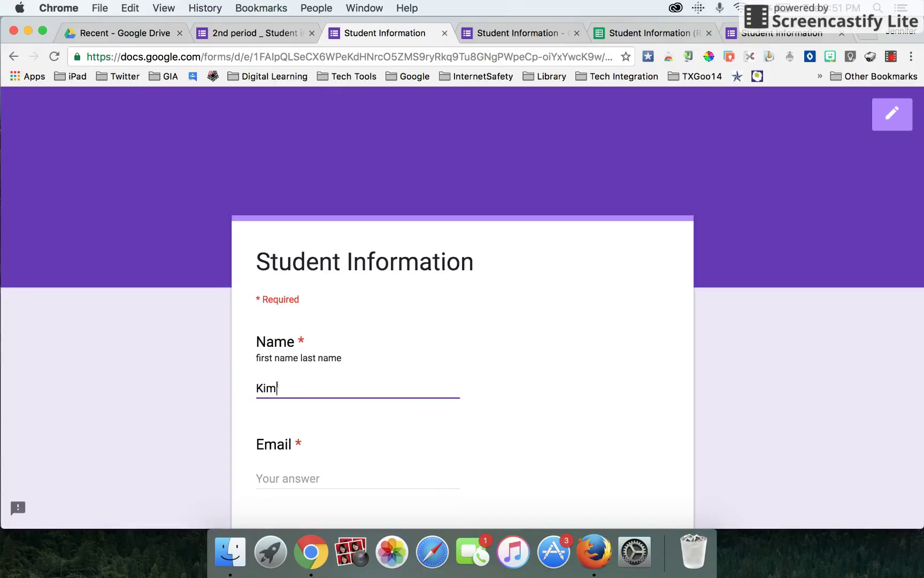
{"action": "key", "text": "Tab"}
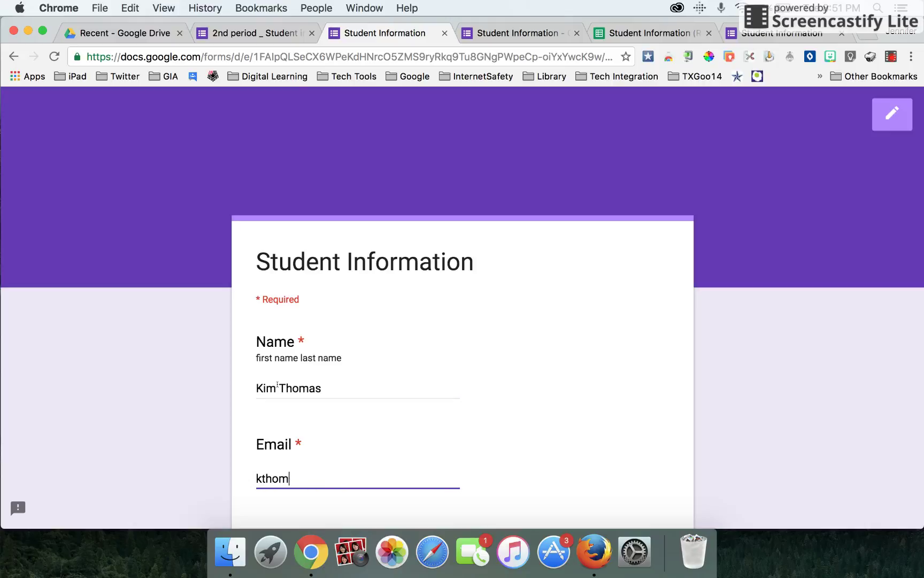
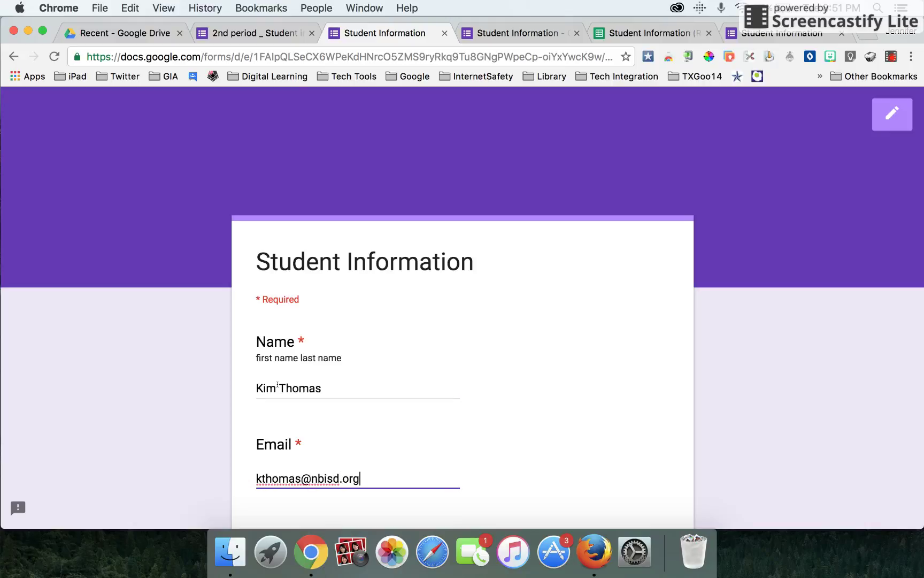
{"action": "scroll", "coordinate": [277, 385], "scroll_direction": "down", "scroll_amount": 4}
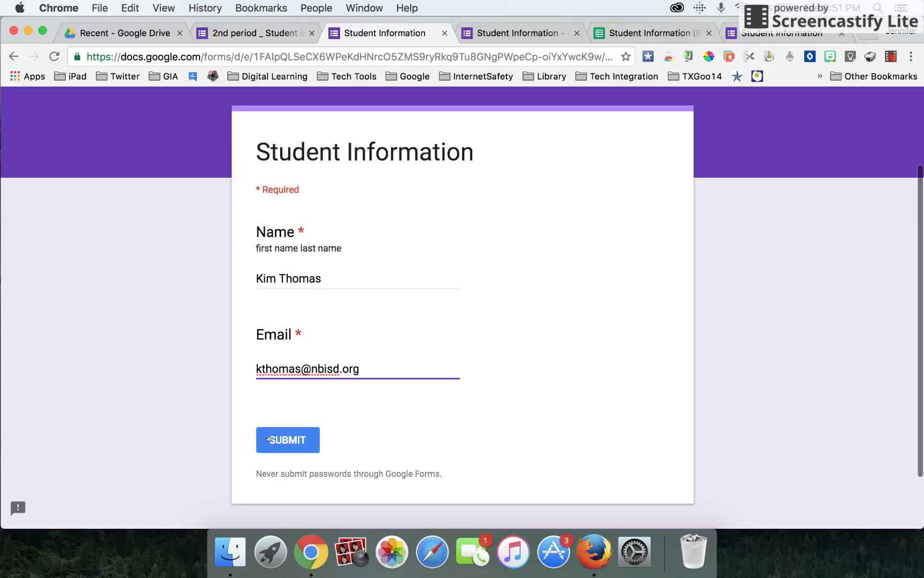
{"action": "left_click", "coordinate": [273, 445]}
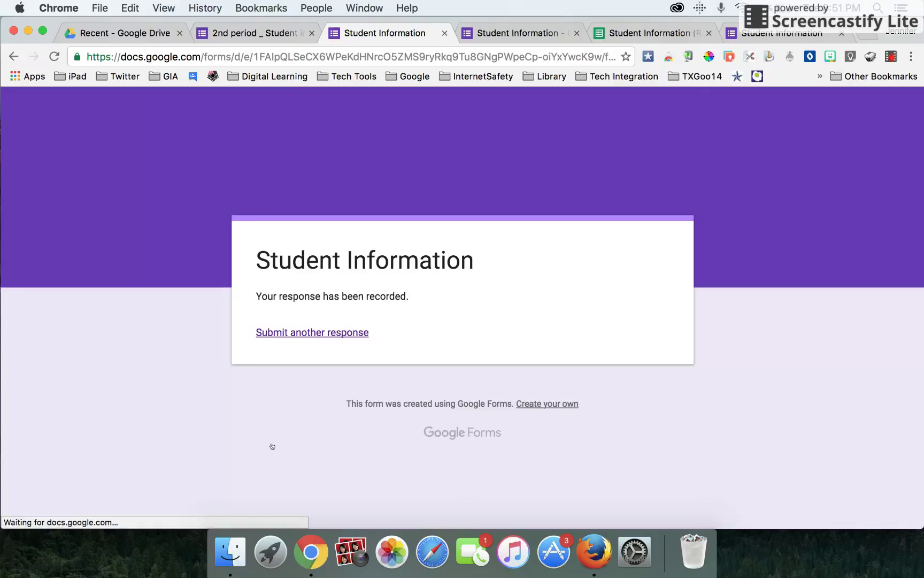
{"action": "left_click", "coordinate": [255, 35]}
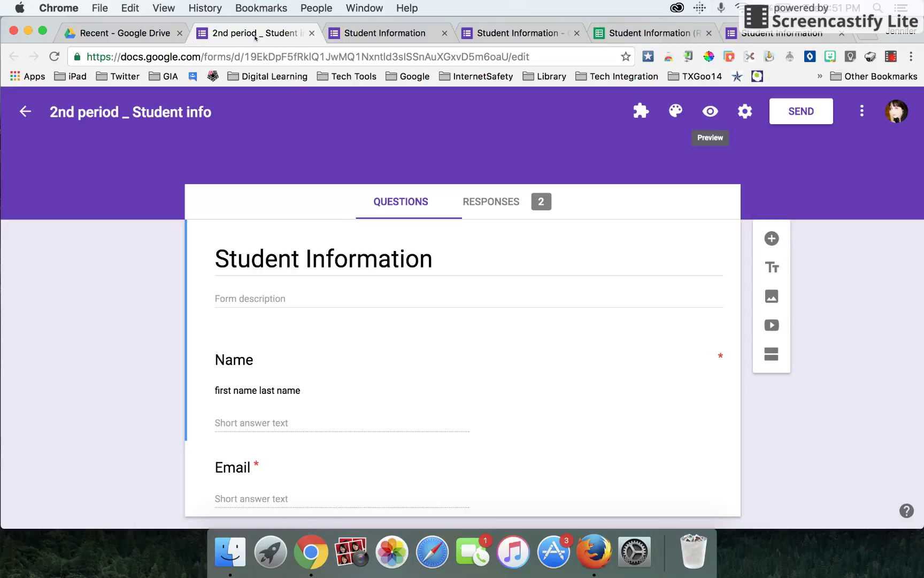
Link the form's responses to the existing Student Information (Responses) spreadsheet.
{"action": "left_click", "coordinate": [497, 203]}
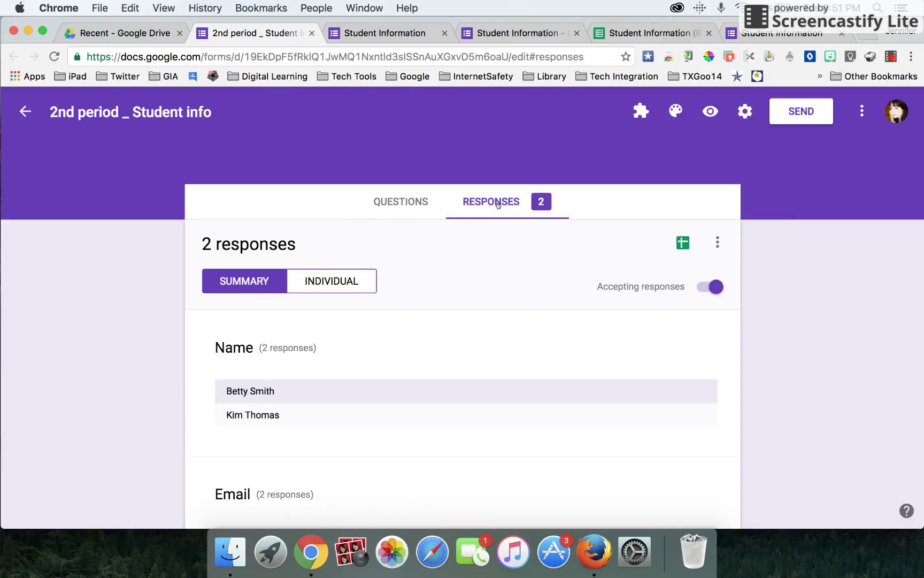
{"action": "scroll", "coordinate": [386, 437], "scroll_direction": "down", "scroll_amount": 3}
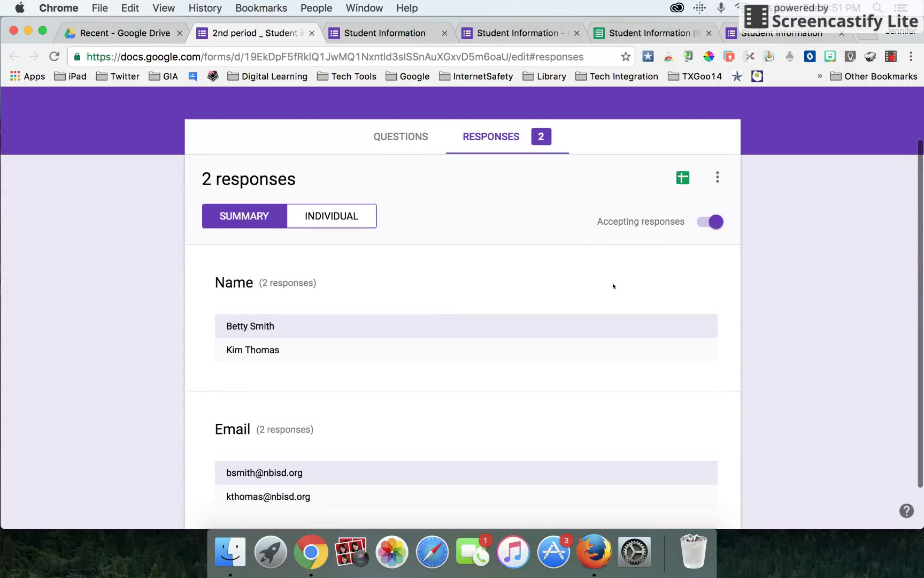
{"action": "left_click", "coordinate": [682, 178]}
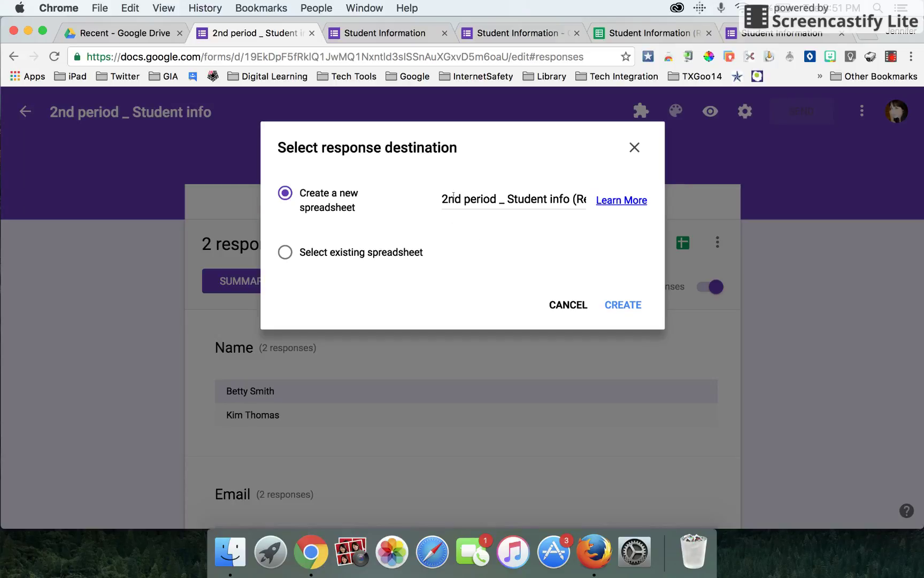
{"action": "left_click", "coordinate": [286, 252]}
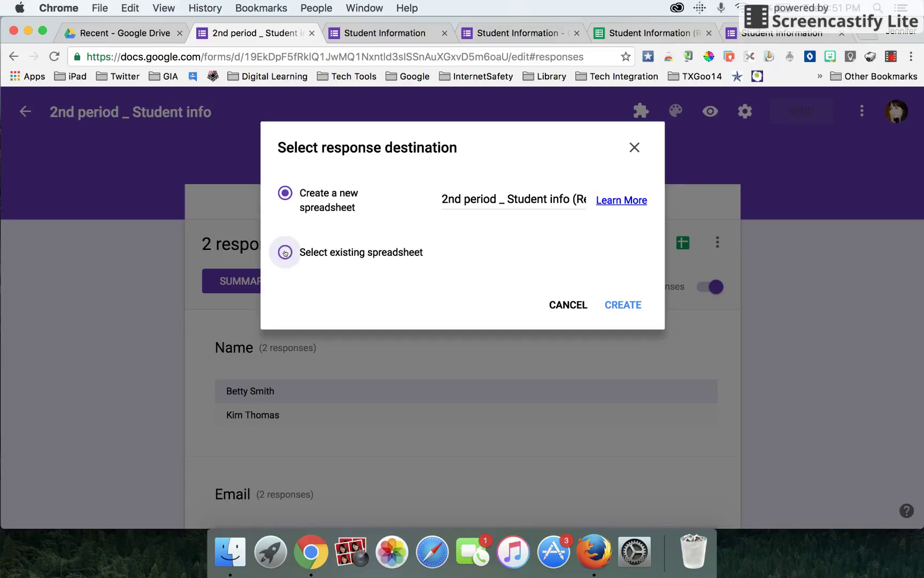
{"action": "left_click", "coordinate": [613, 308]}
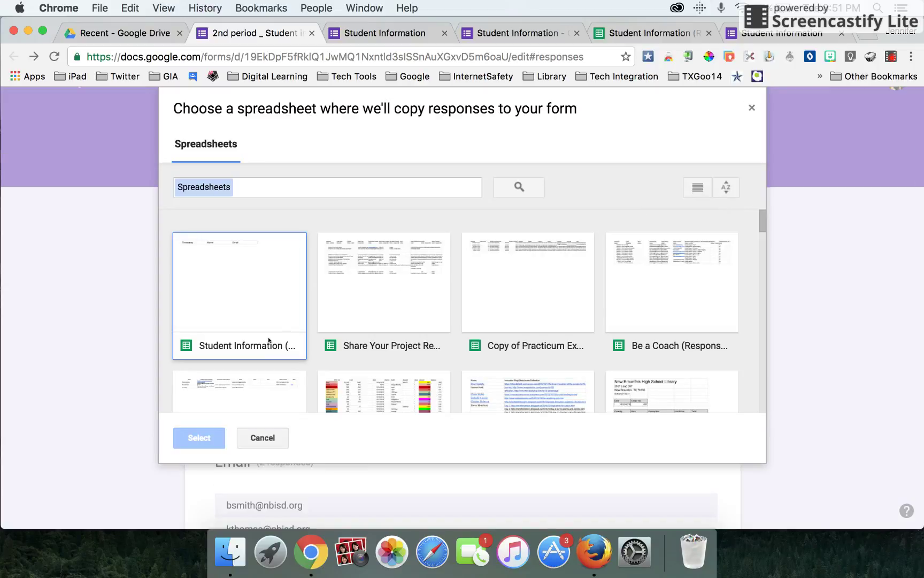
{"action": "left_click", "coordinate": [252, 309]}
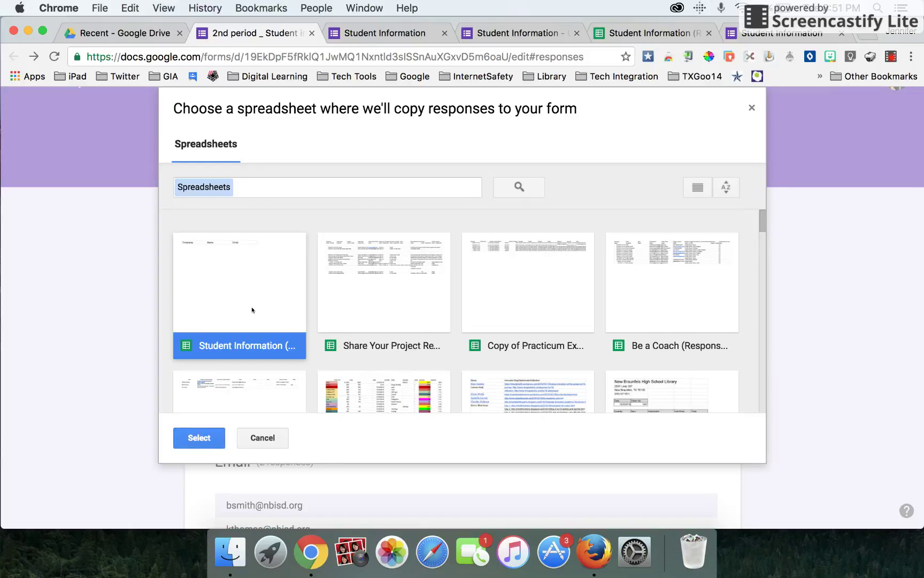
{"action": "left_click", "coordinate": [216, 434]}
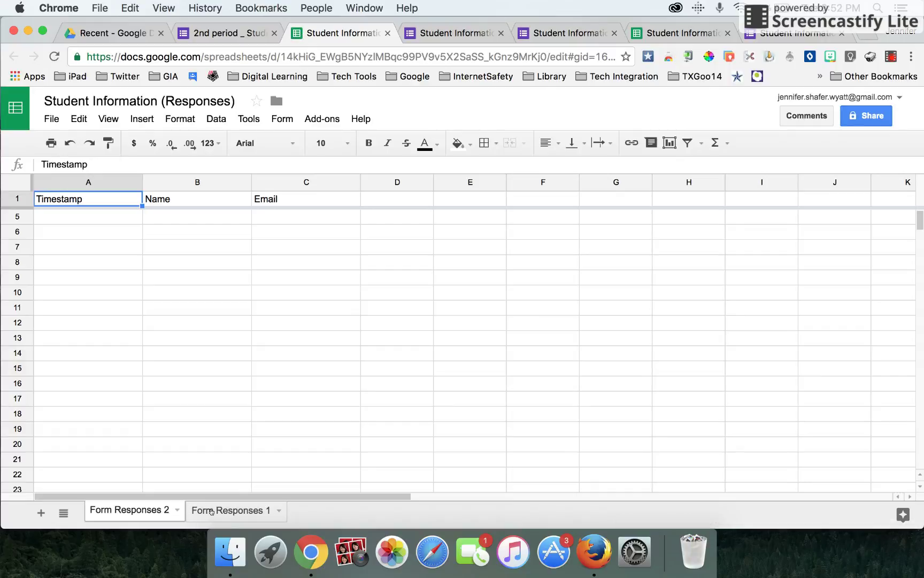
Rename the Form Responses 2 sheet to '2nd period'.
{"action": "left_click", "coordinate": [211, 511]}
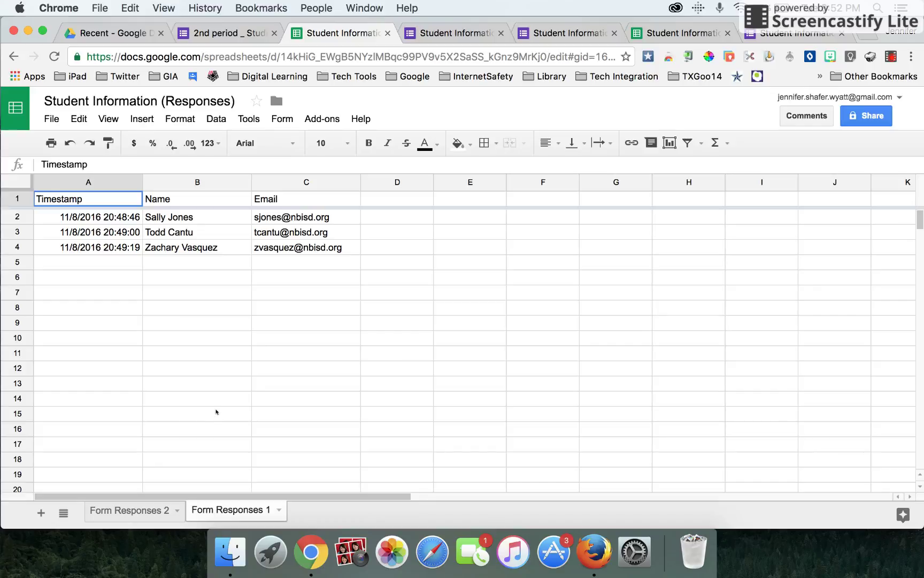
{"action": "left_click", "coordinate": [179, 511]}
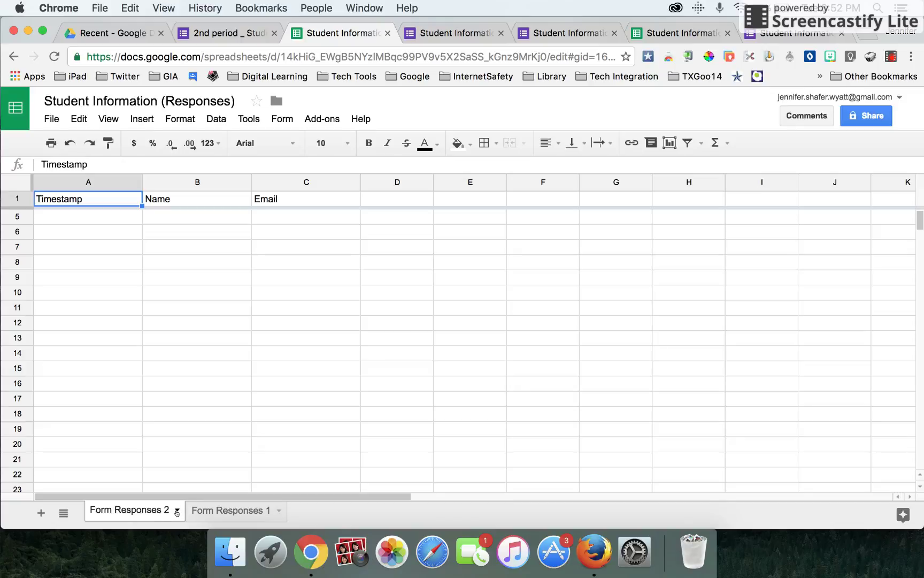
{"action": "left_click", "coordinate": [177, 512]}
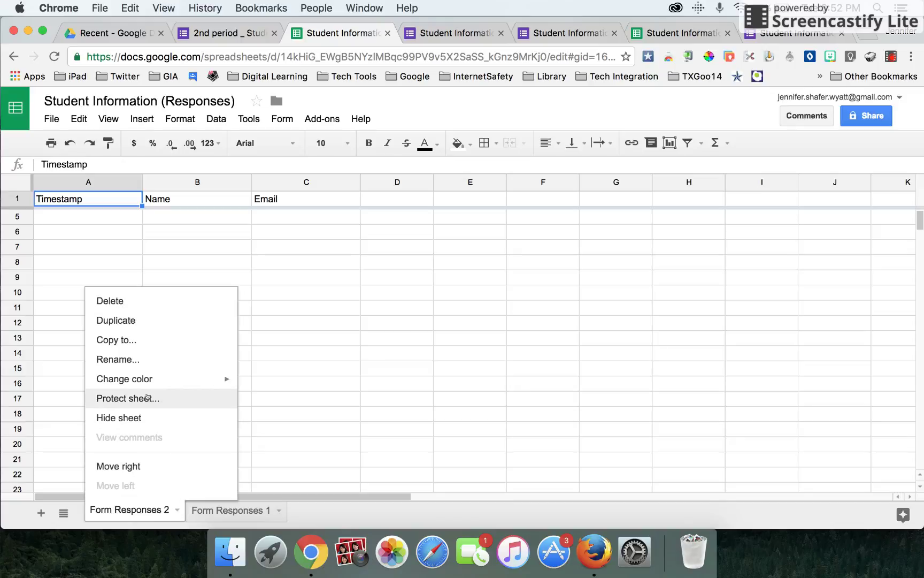
{"action": "left_click", "coordinate": [140, 361]}
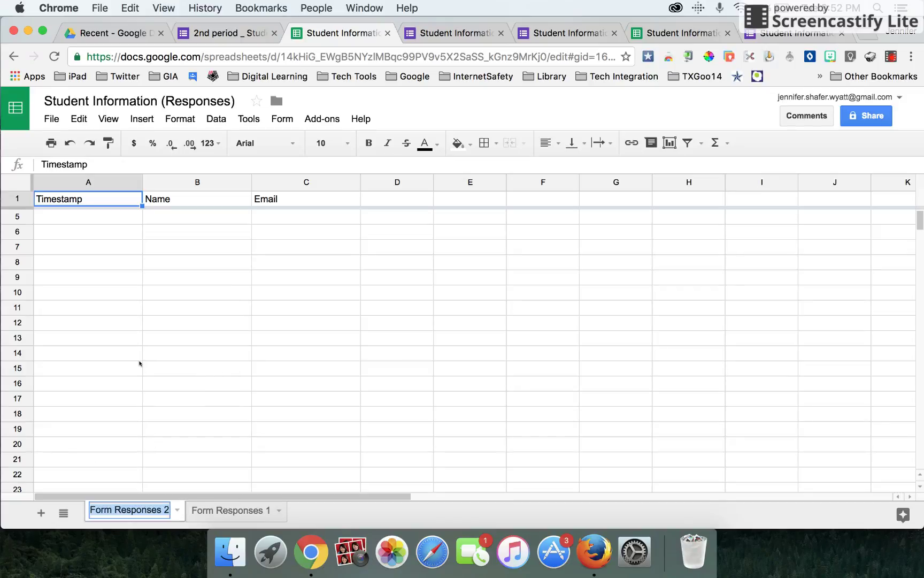
{"action": "type", "text": "2nd period"}
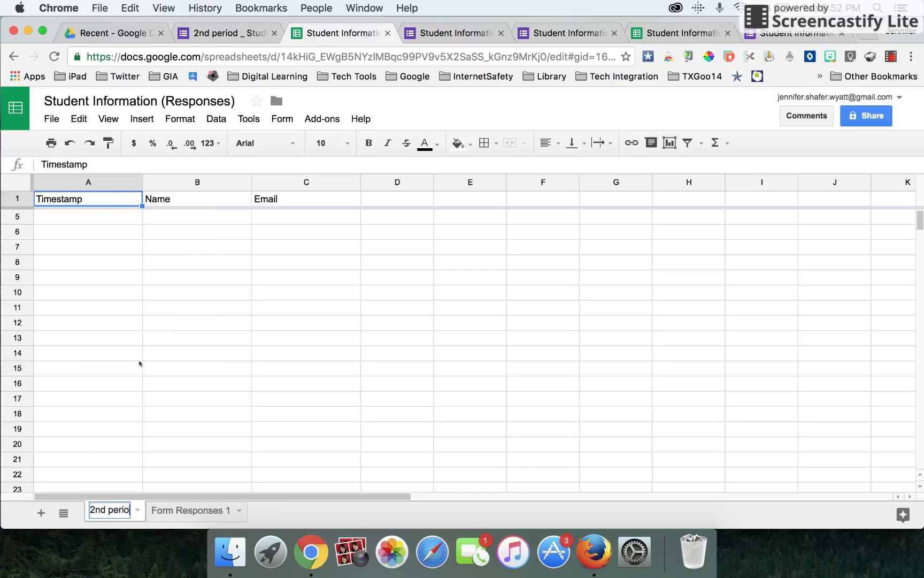
{"action": "left_click", "coordinate": [247, 517]}
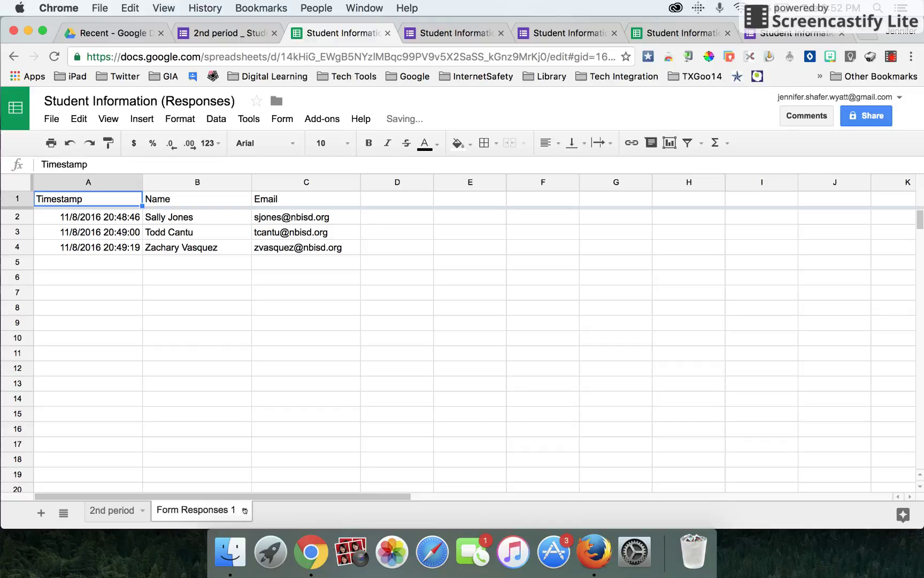
Rename Form Responses 1 to '1st period' and move it before 2nd period.
{"action": "left_click", "coordinate": [245, 510]}
{"action": "left_click", "coordinate": [216, 364]}
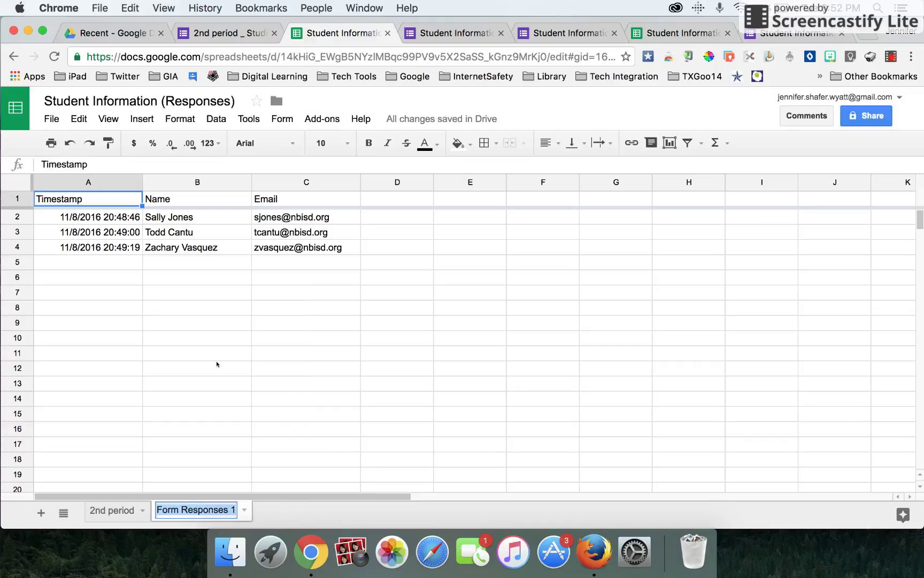
{"action": "type", "text": "1st period"}
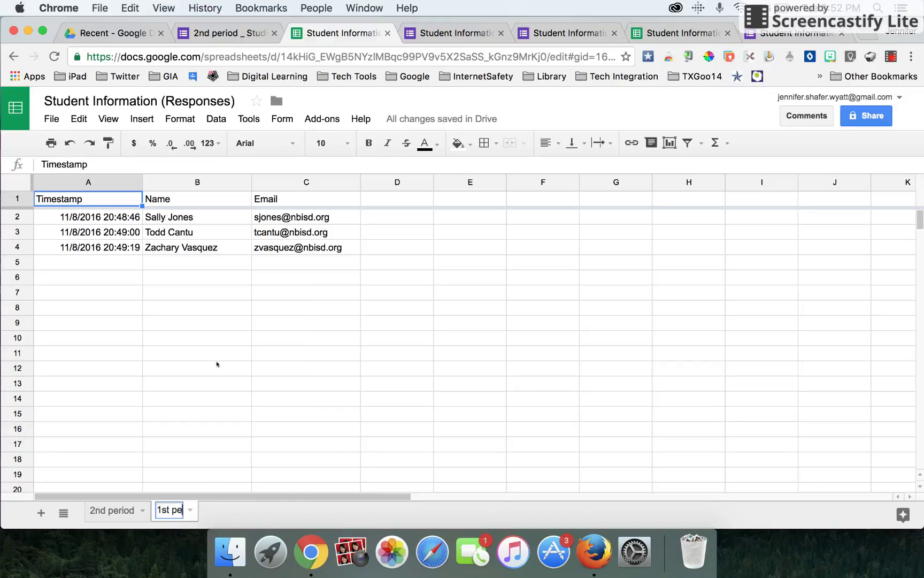
{"action": "left_click", "coordinate": [224, 473]}
{"action": "left_click_drag", "start_coordinate": [180, 509], "coordinate": [104, 518]}
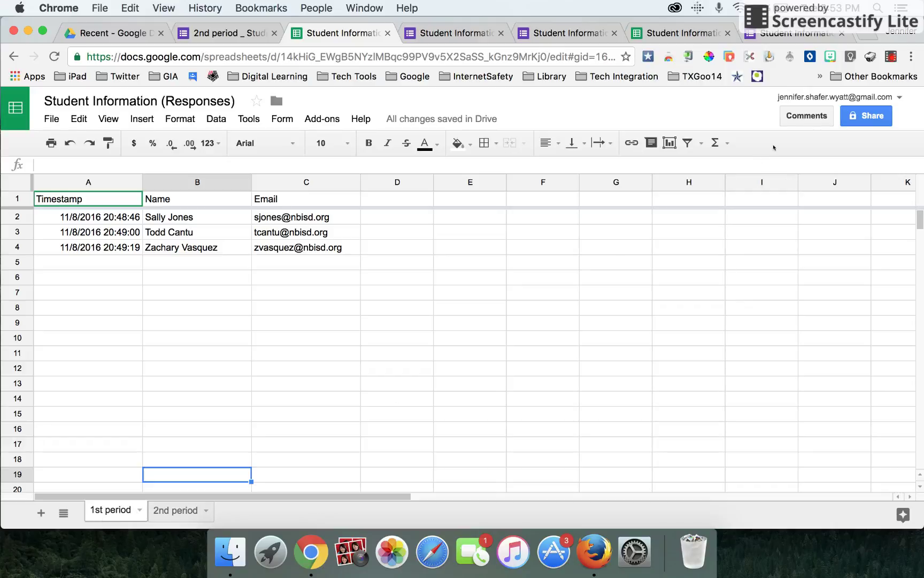
Move the '1st period' sheet tab to the left of the '2nd period' tab.
{"action": "left_click", "coordinate": [890, 56]}
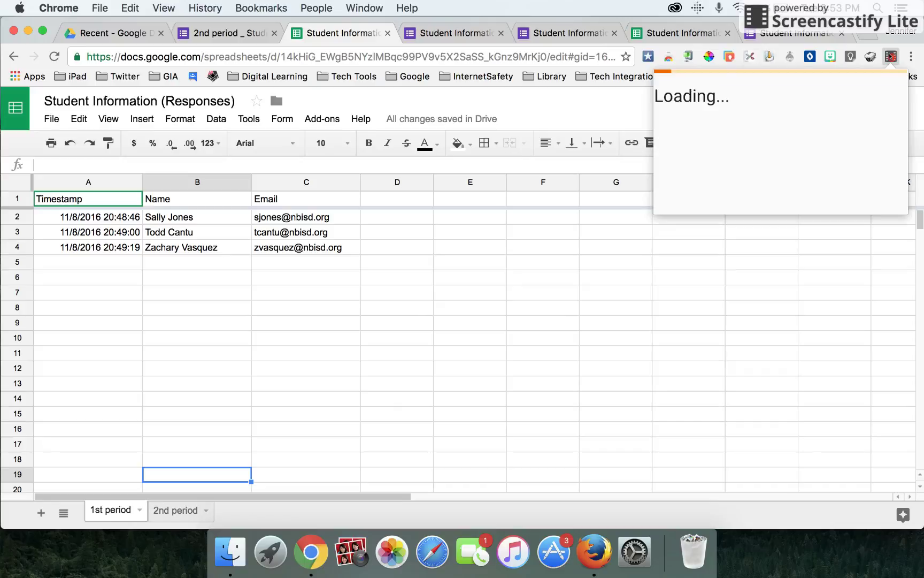